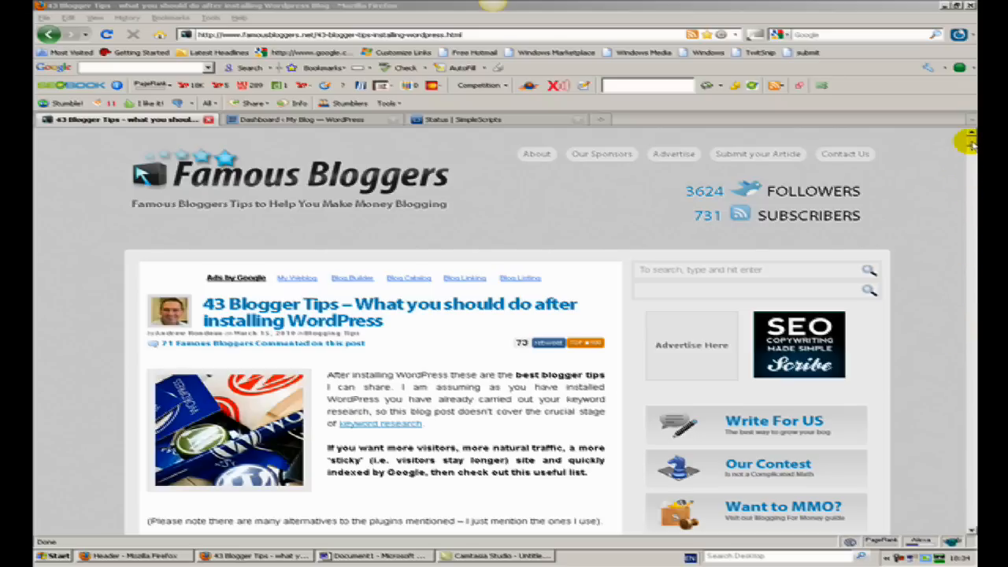
# - Review the blogger tips article down to its Security section, and open the Add New User form in the My Blog dashboard
pyautogui.scroll(-9, 969, 142)
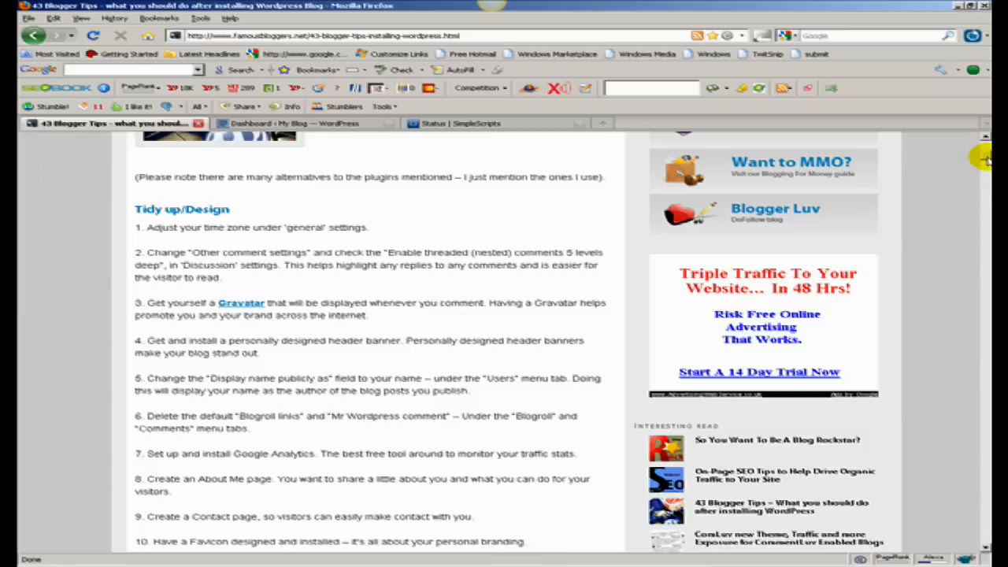
pyautogui.moveTo(984, 159); pyautogui.dragTo(985, 199)
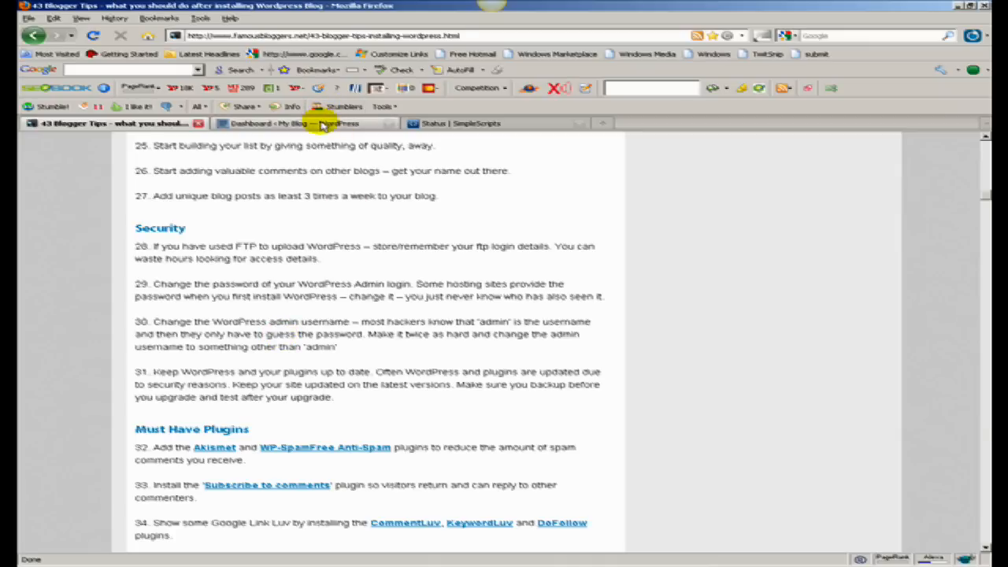
pyautogui.click(323, 126)
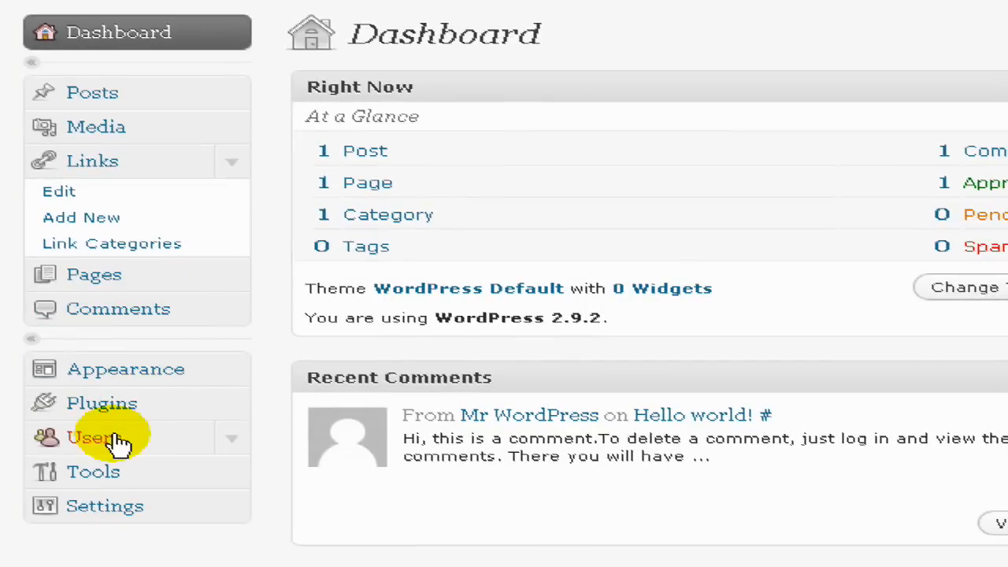
pyautogui.click(240, 445)
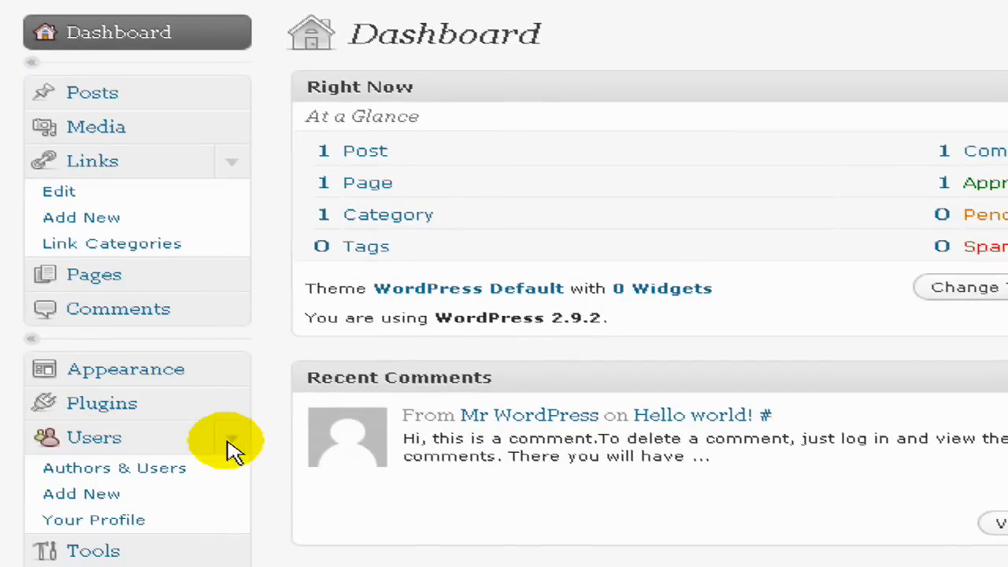
pyautogui.click(108, 496)
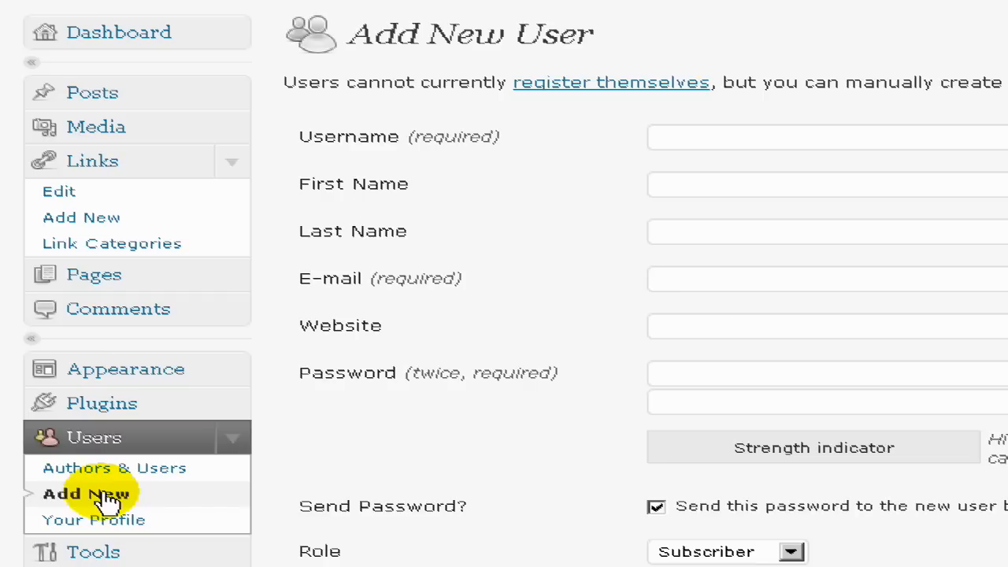
# - Enter a username other than "admin" for the new WordPress user
pyautogui.click(697, 136)
pyautogui.write('g')
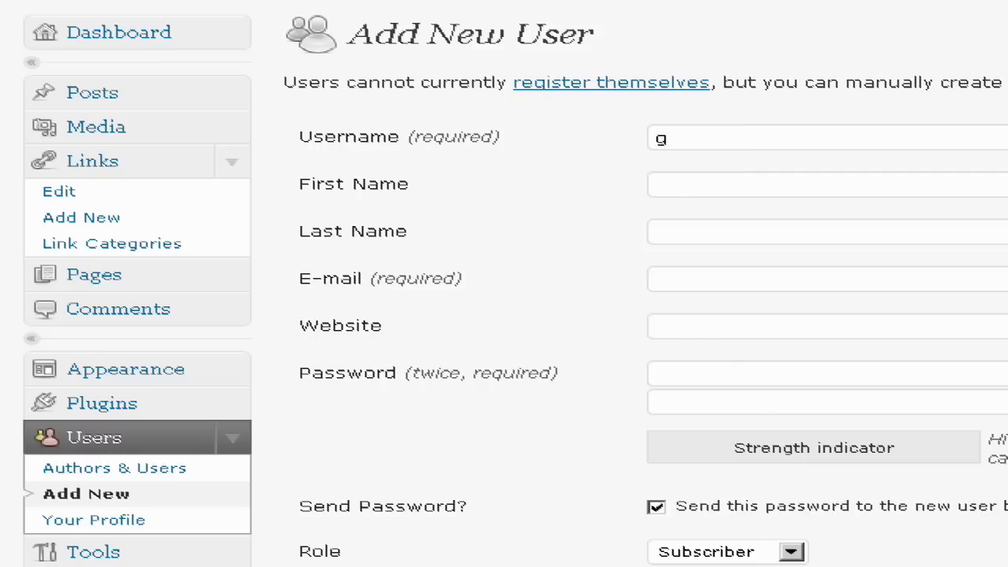
pyautogui.write('oodboyandrew')
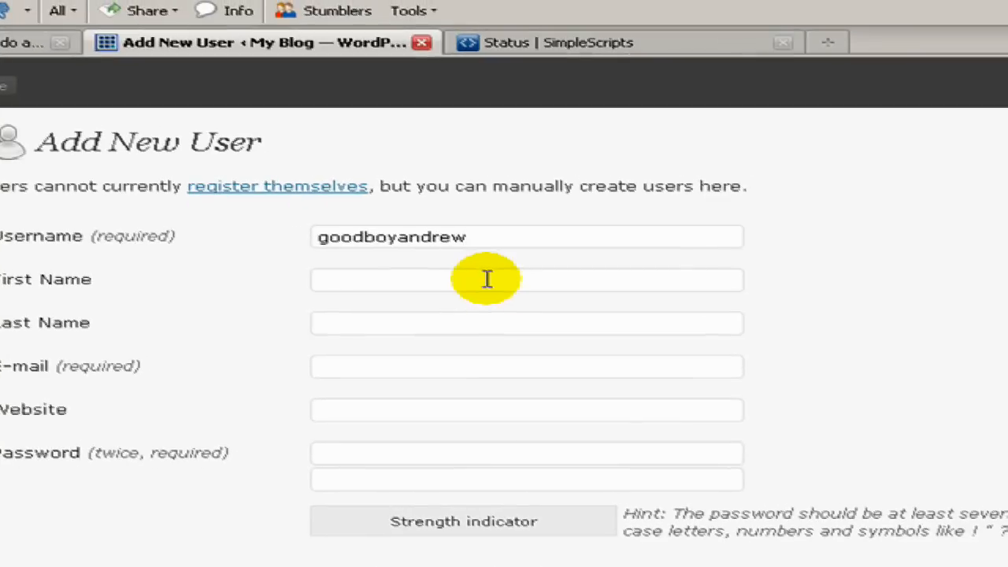
# - Fill in the new user's first name, last name and e-mail address
pyautogui.click(617, 243)
pyautogui.write('A')
pyautogui.click(441, 307)
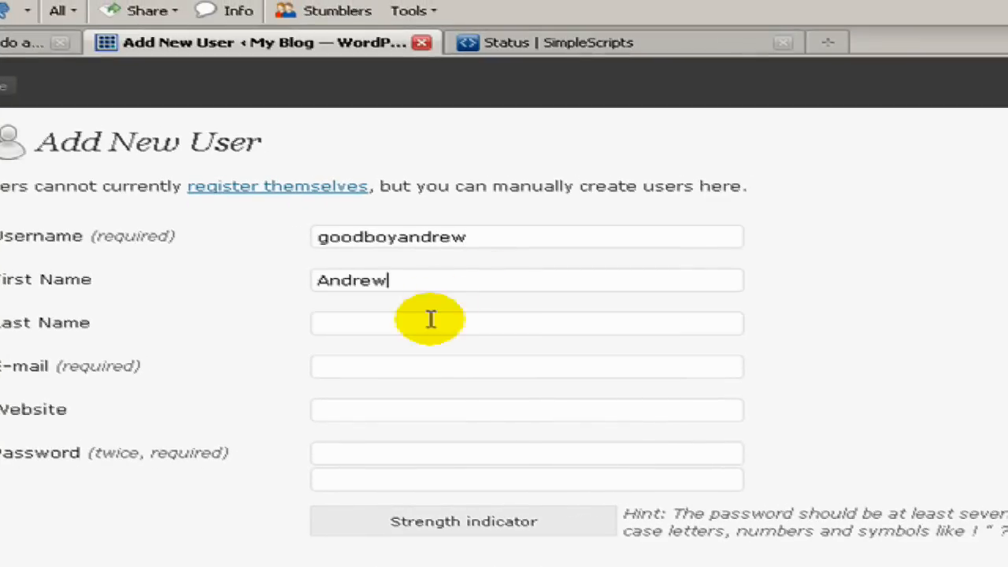
pyautogui.doubleClick(420, 324)
pyautogui.write('R')
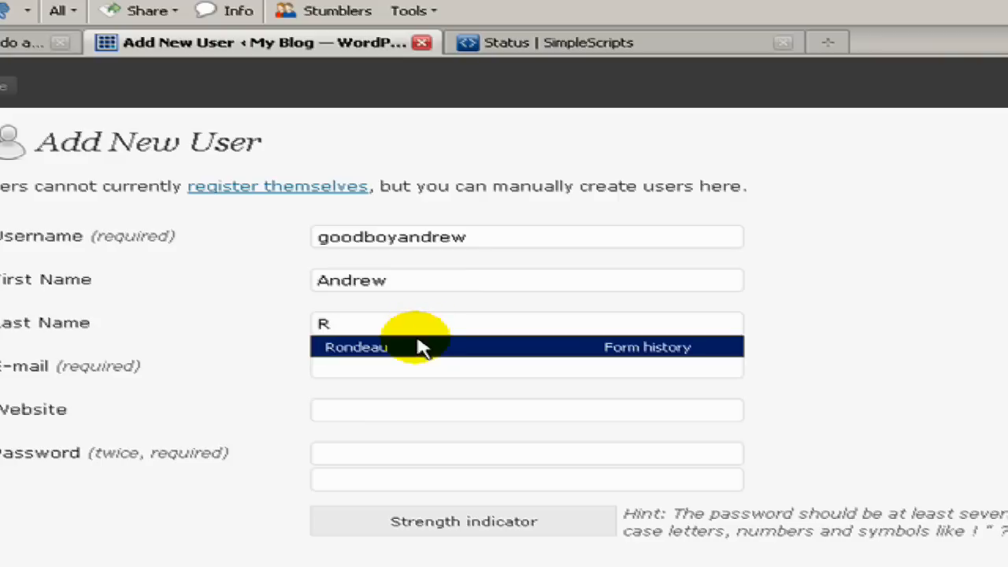
pyautogui.click(418, 344)
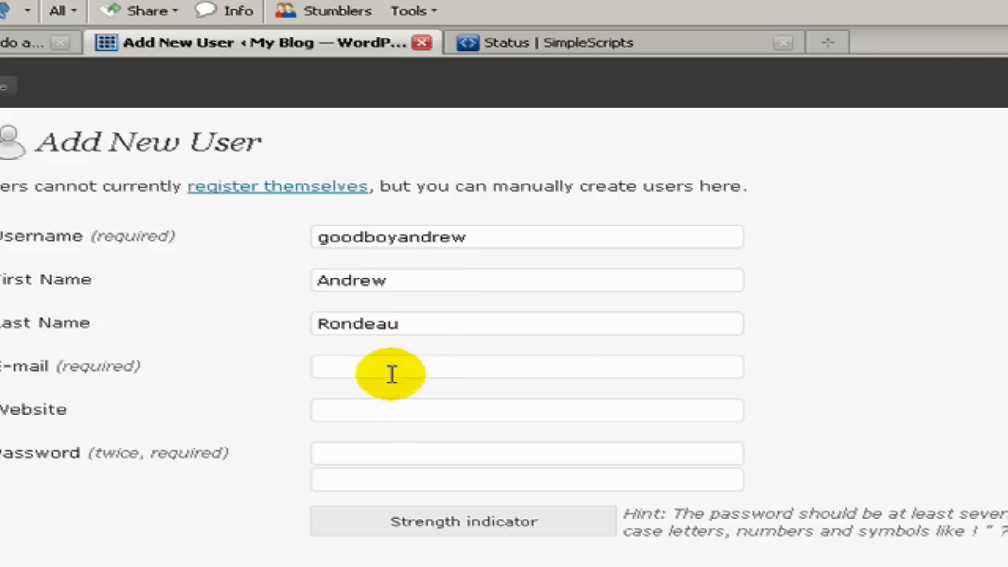
pyautogui.click(398, 366)
pyautogui.click(398, 366)
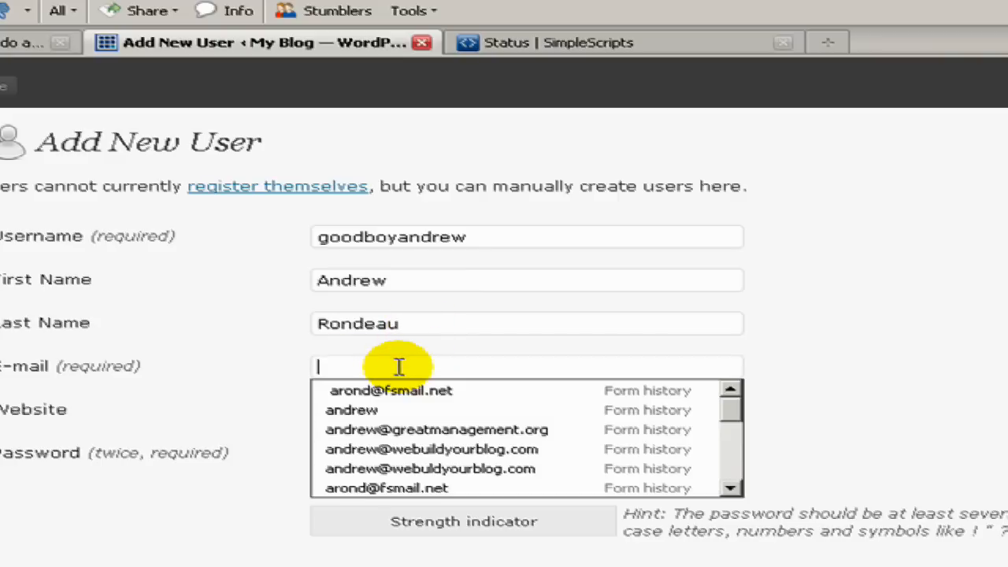
pyautogui.click(466, 468)
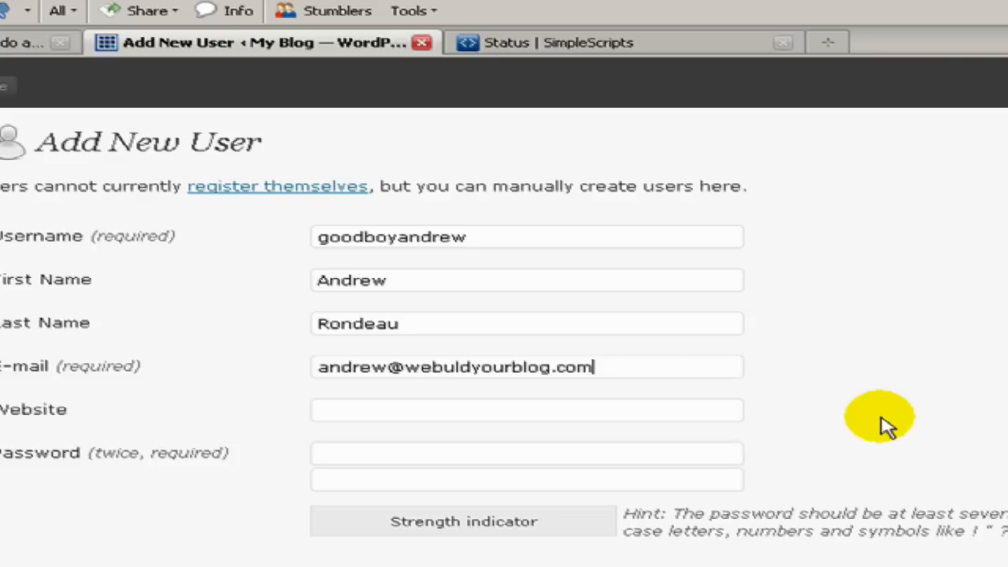
# - Enter the new user's password in both password fields
pyautogui.click(429, 450)
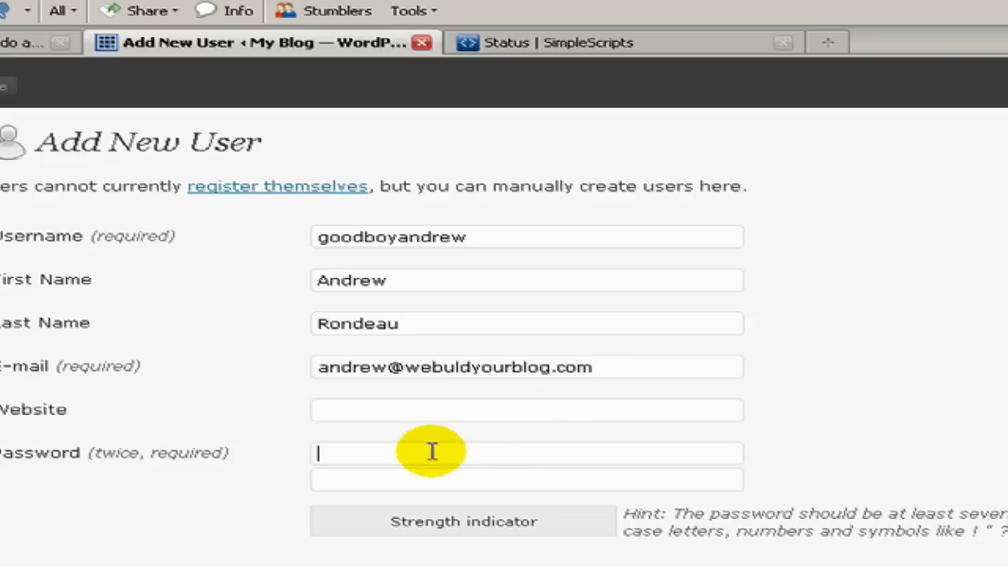
pyautogui.write('•••')
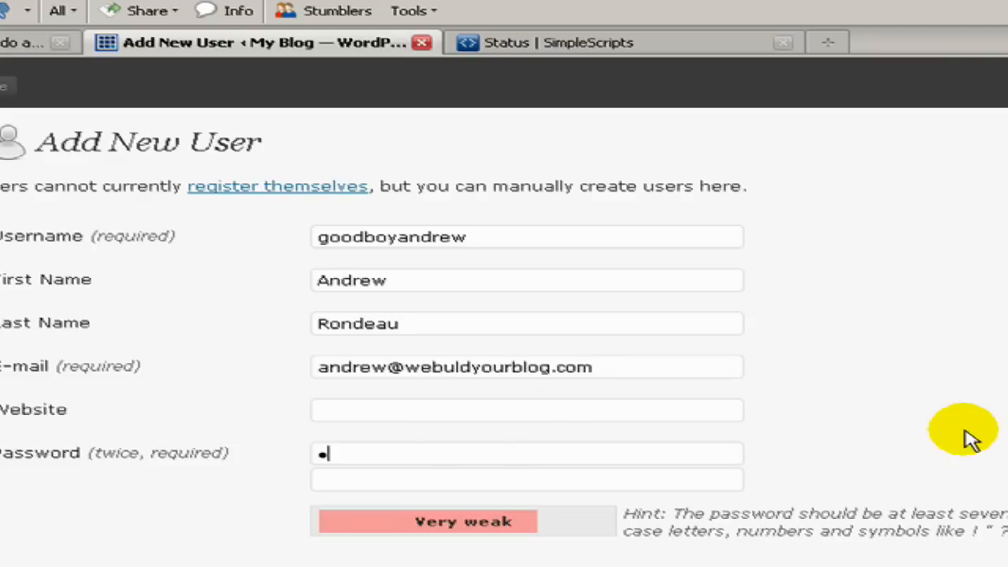
pyautogui.write('•••••••')
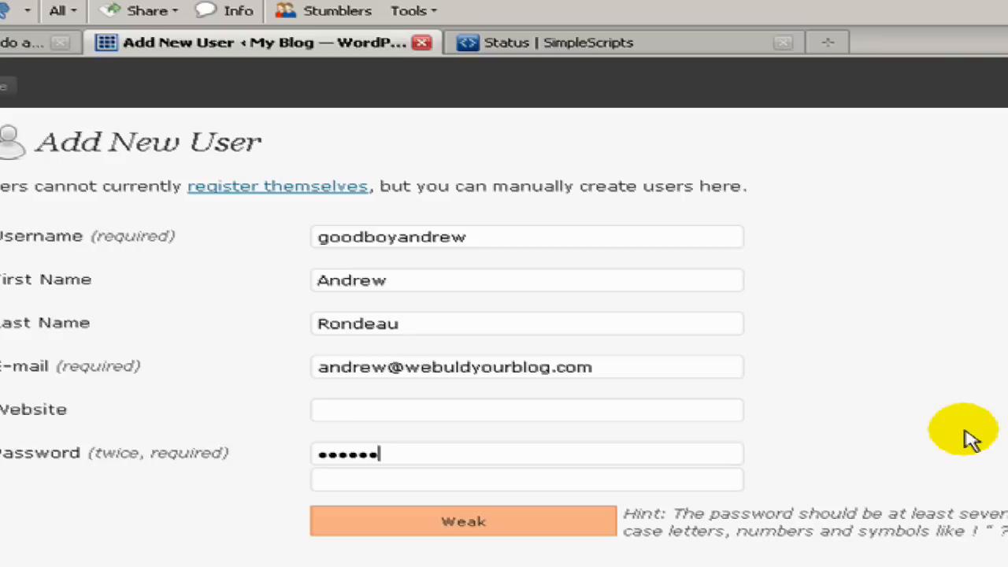
pyautogui.write('•••')
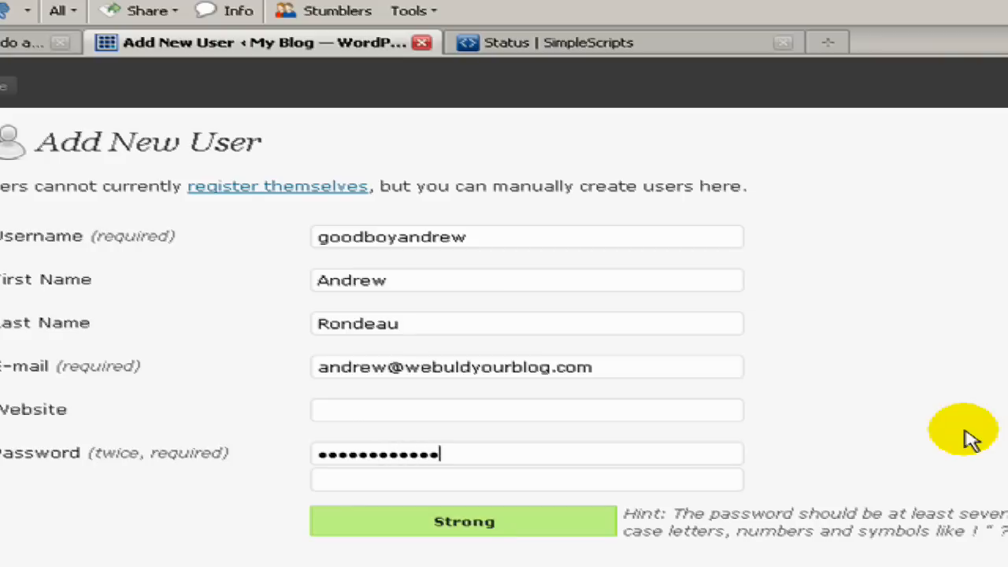
pyautogui.press('Tab')
pyautogui.write('•••••••••••••')
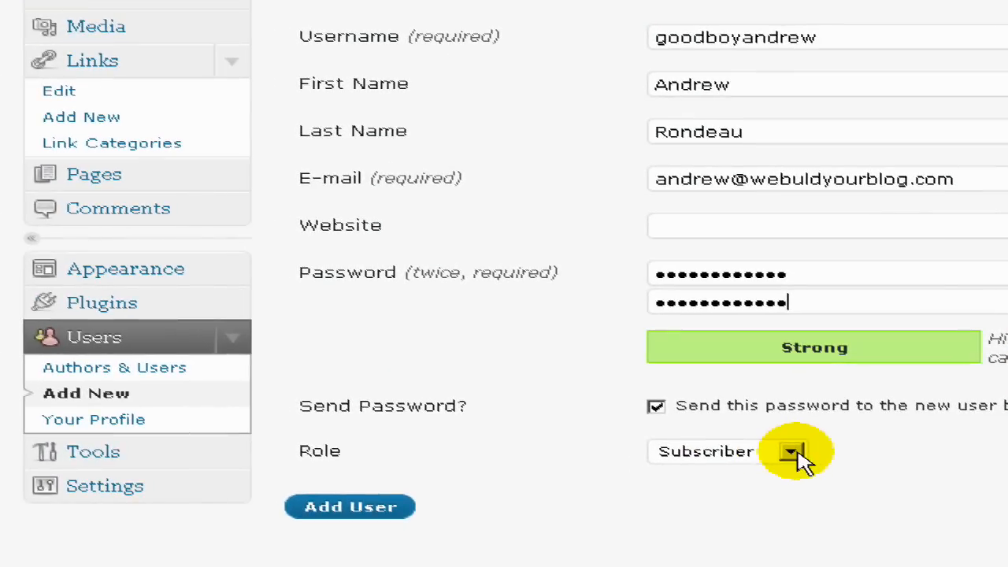
# - Set the new user's role to Administrator and add the user
pyautogui.click(791, 452)
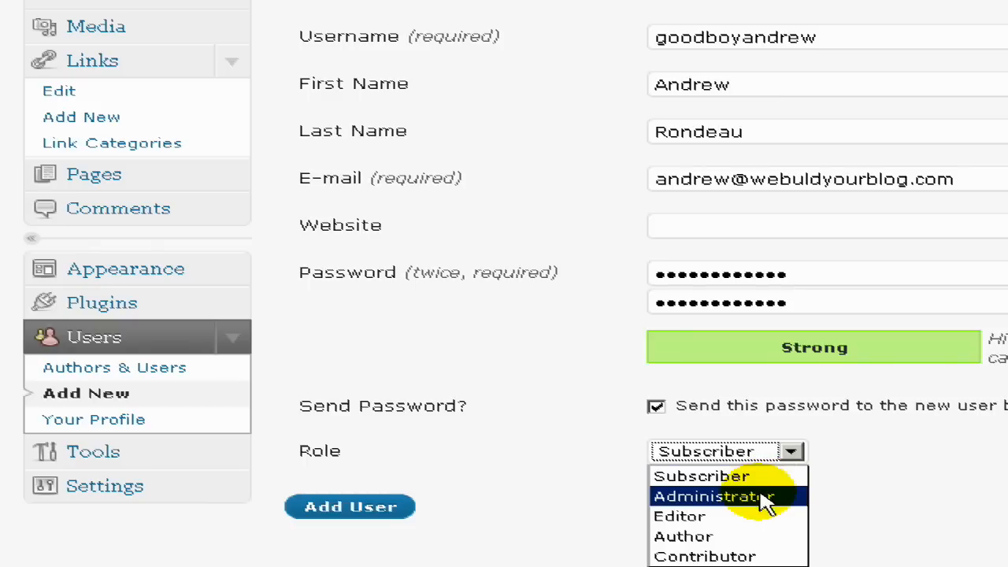
pyautogui.click(767, 498)
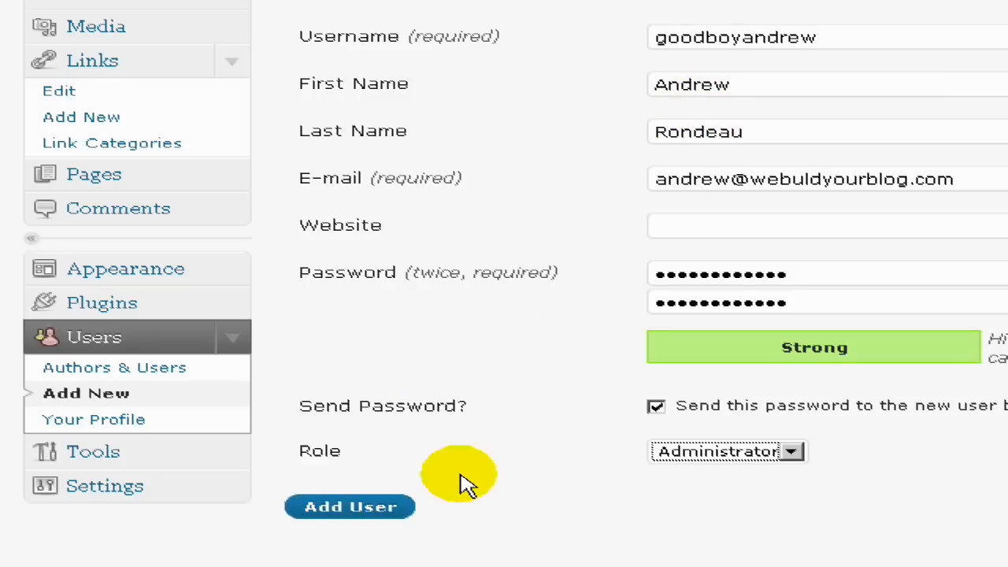
pyautogui.click(369, 510)
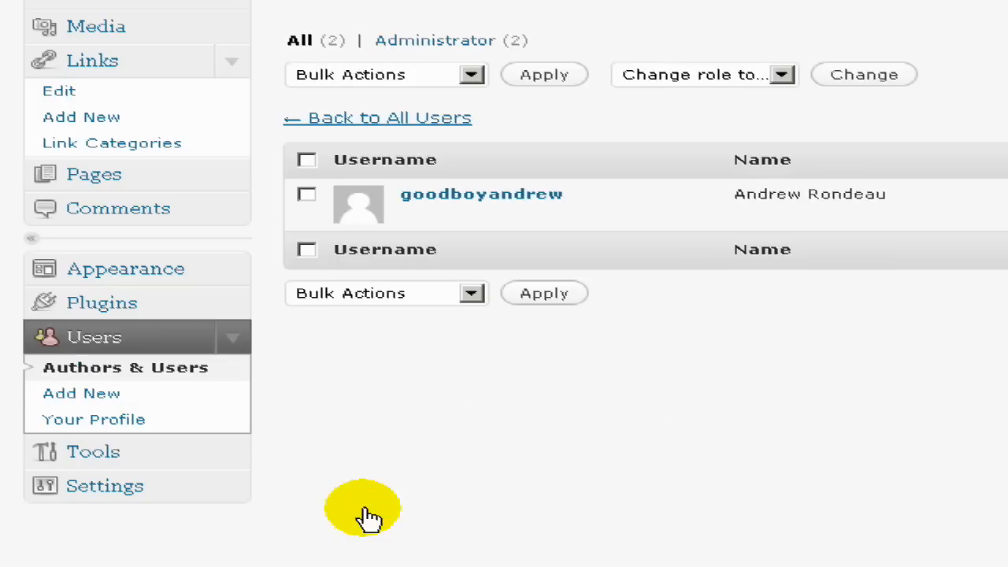
# - Edit the newly added user so that the first and last name are displayed publicly, and save the update
pyautogui.moveTo(472, 234)
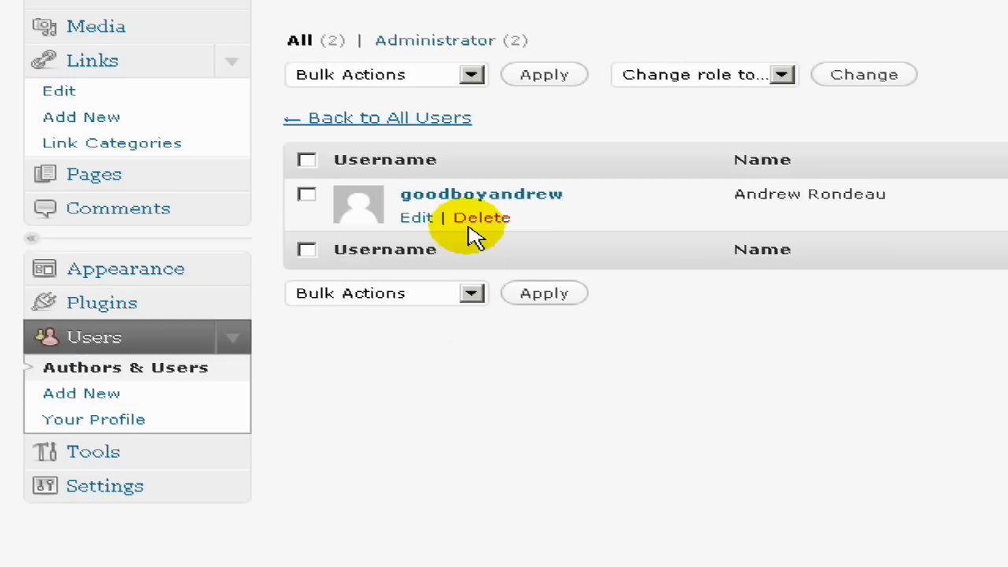
pyautogui.click(417, 221)
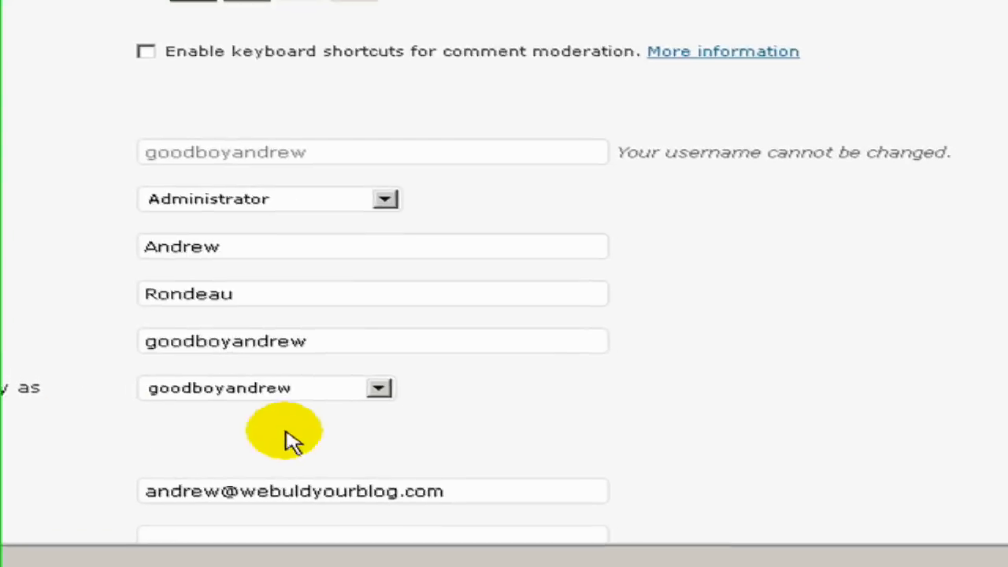
pyautogui.click(379, 389)
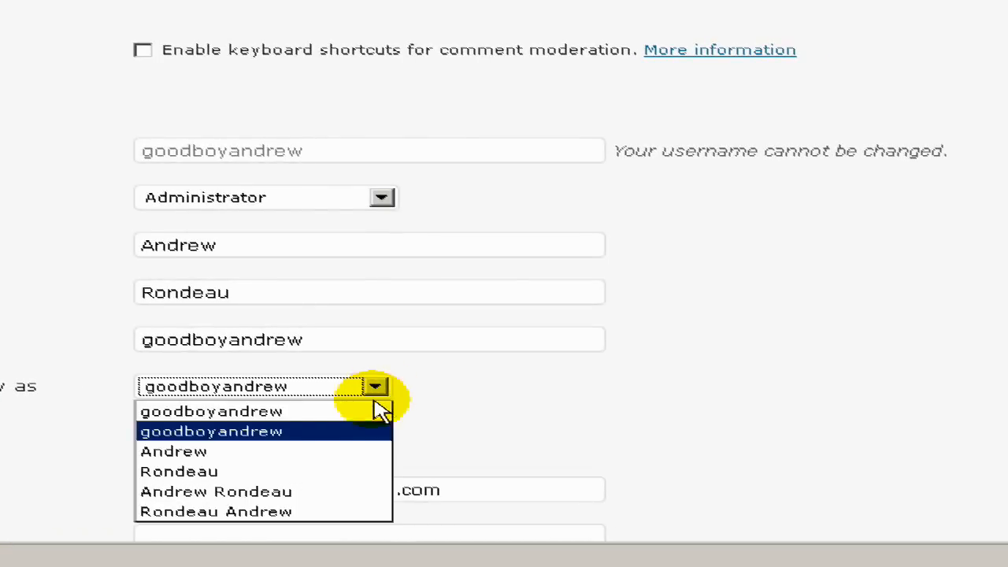
pyautogui.click(263, 492)
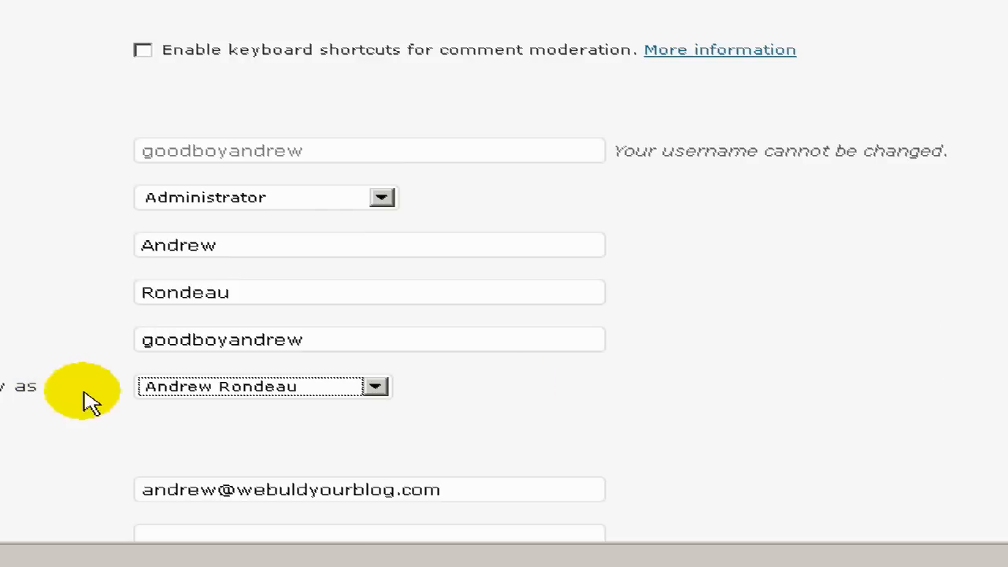
pyautogui.click(384, 390)
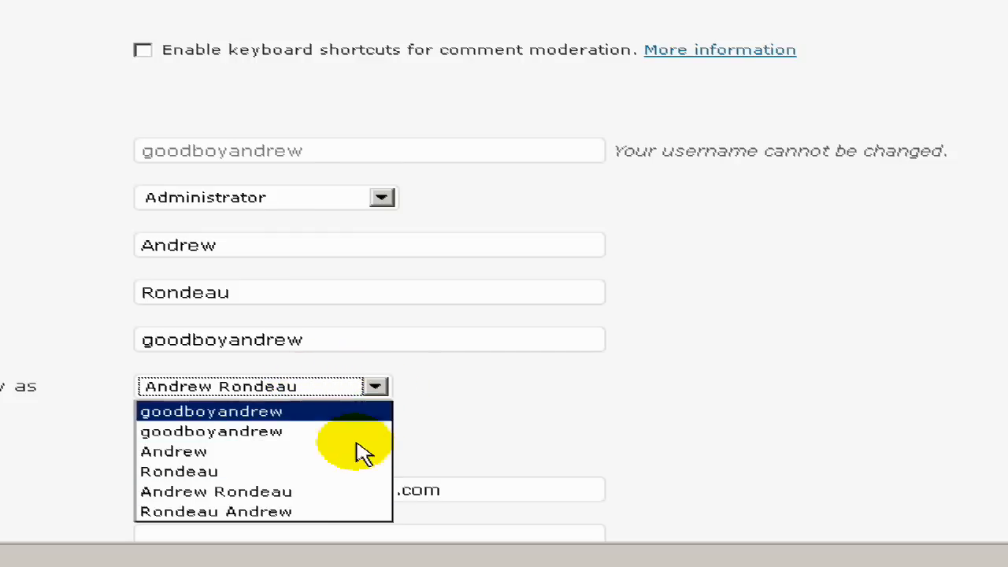
pyautogui.click(289, 495)
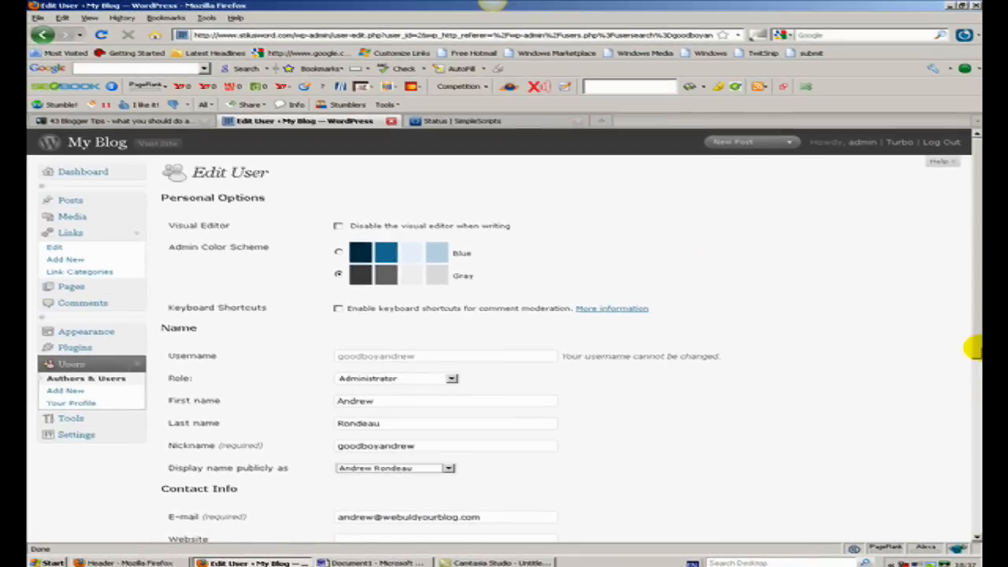
pyautogui.moveTo(974, 348); pyautogui.dragTo(975, 502)
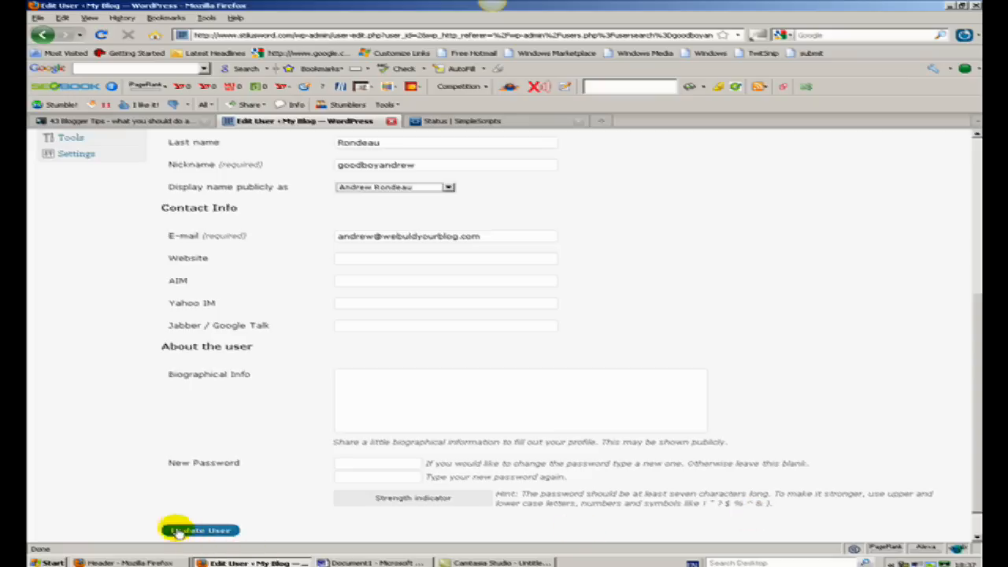
pyautogui.click(222, 531)
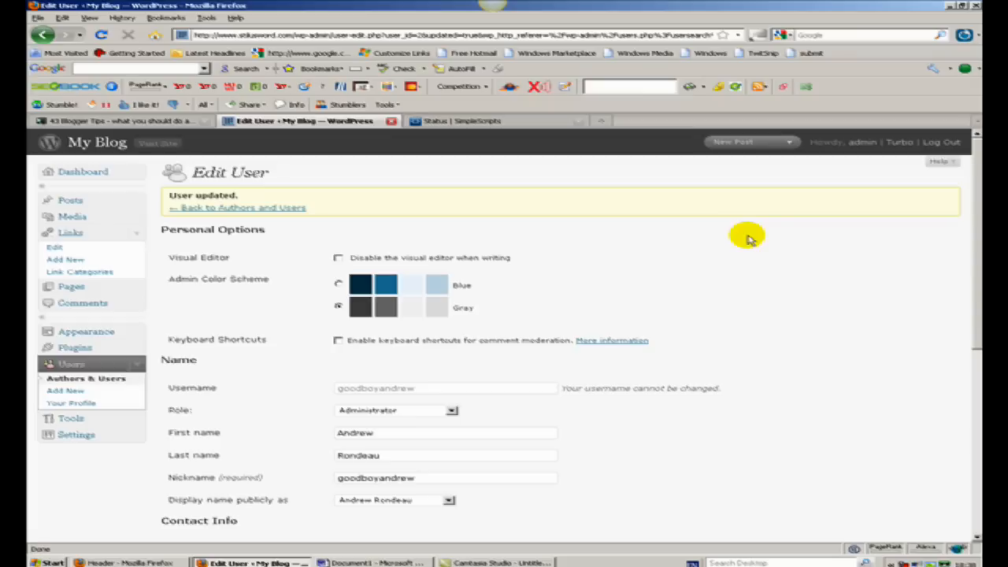
# - Log out of the admin account and enter the new administrator's username on the login page
pyautogui.click(938, 143)
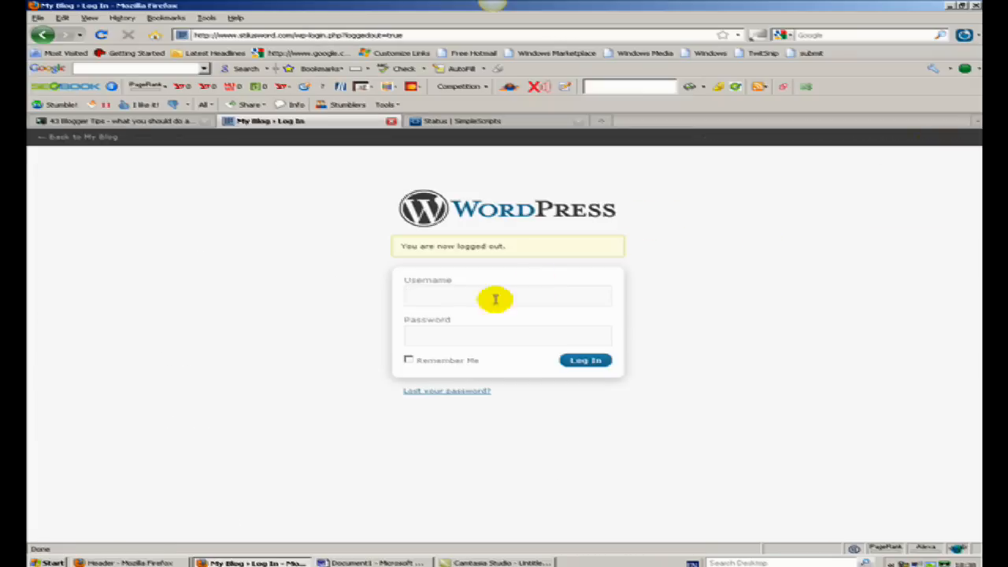
pyautogui.click(472, 296)
pyautogui.click(473, 296)
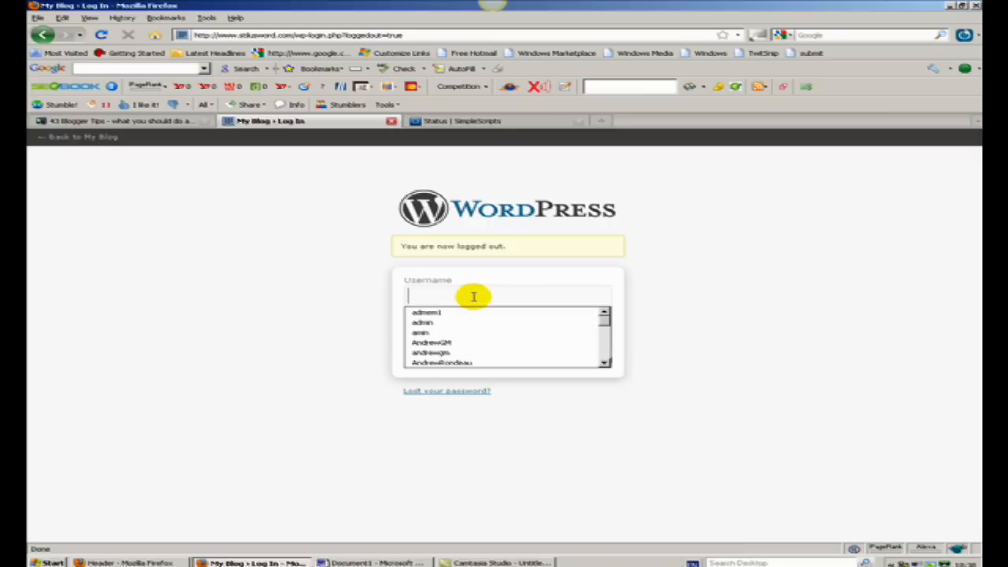
pyautogui.write('good')
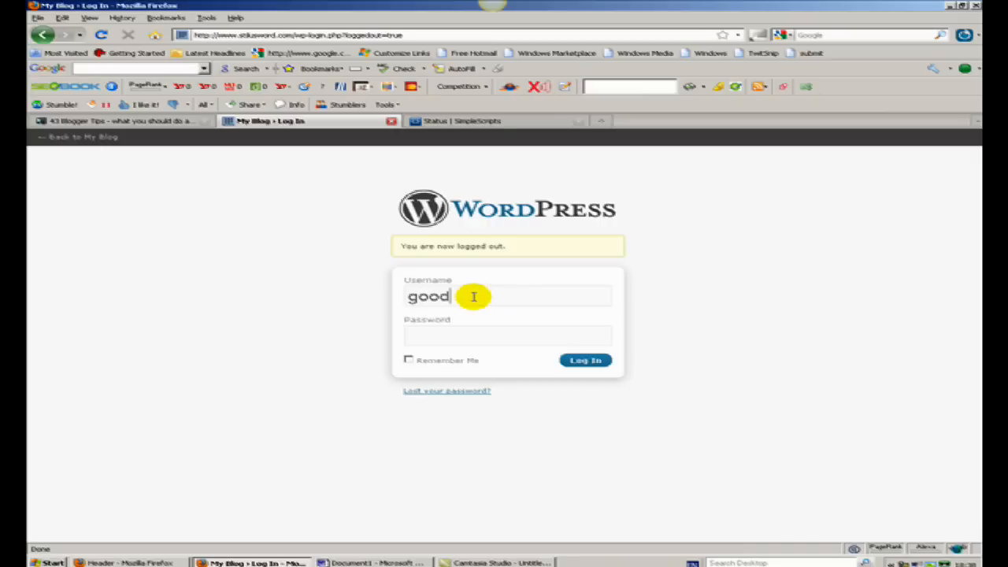
pyautogui.write('boyandrew')
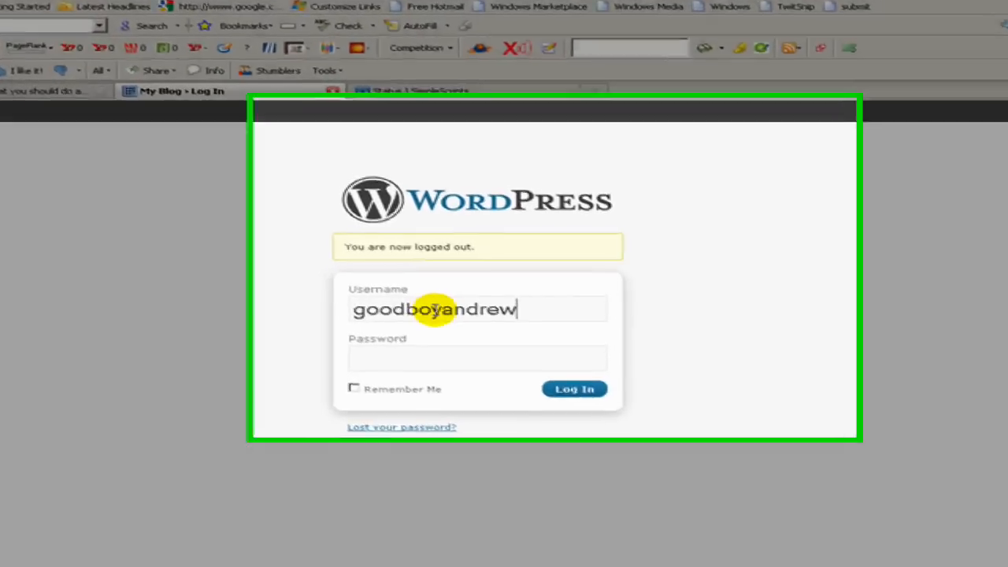
# - Enter the new administrator's password and log in, declining to save the login as a RoboForm passcard
pyautogui.click(397, 359)
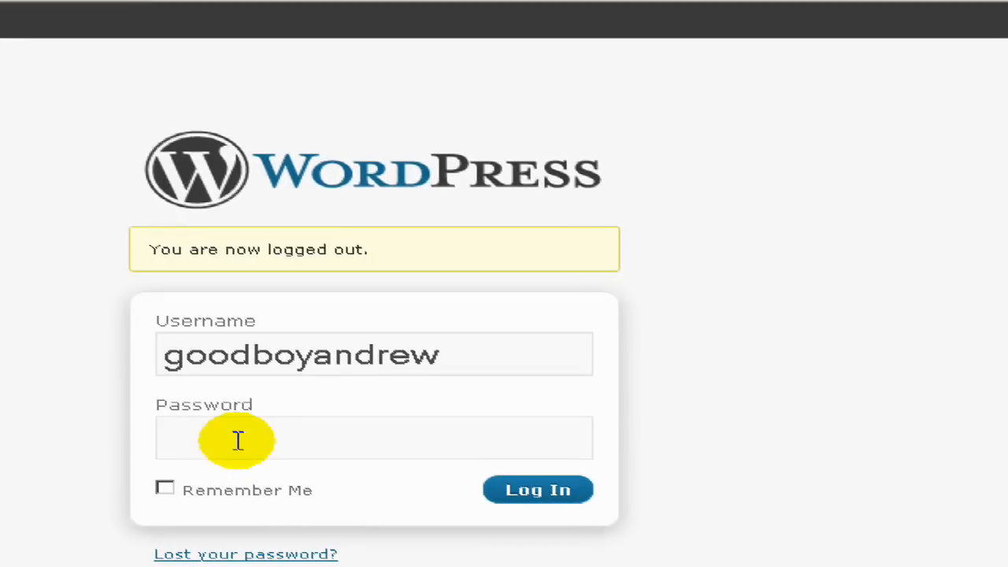
pyautogui.write('***********')
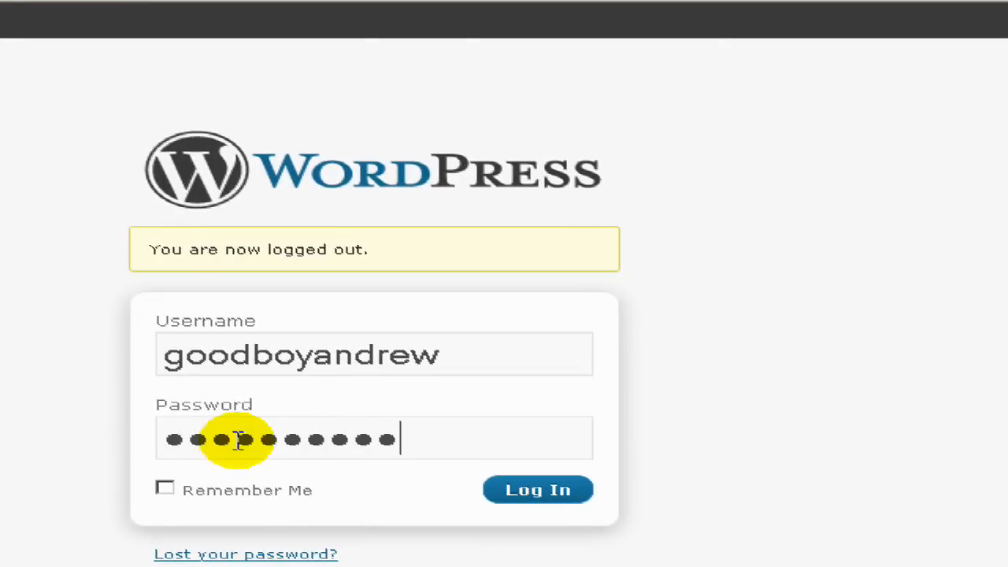
pyautogui.write('*')
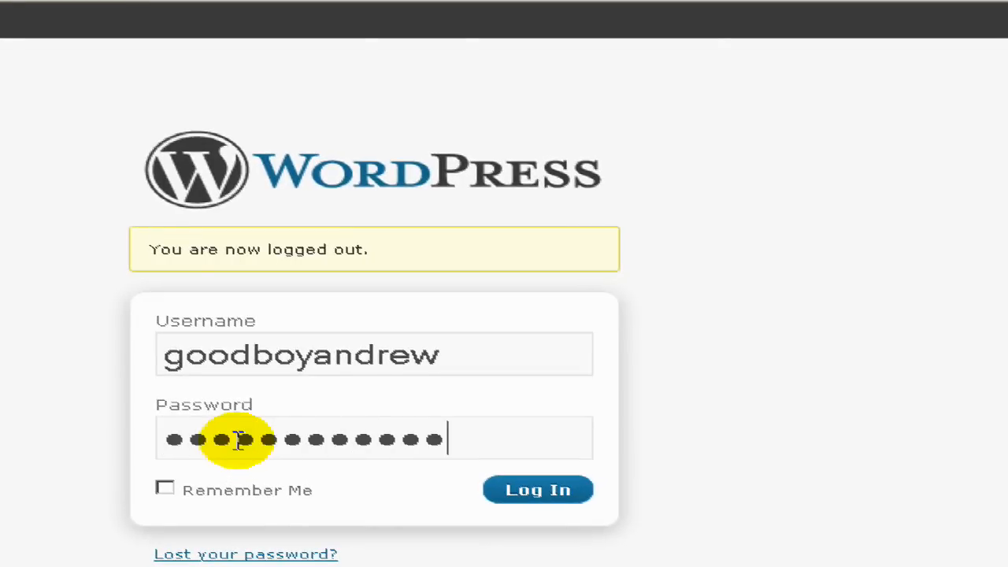
pyautogui.click(545, 494)
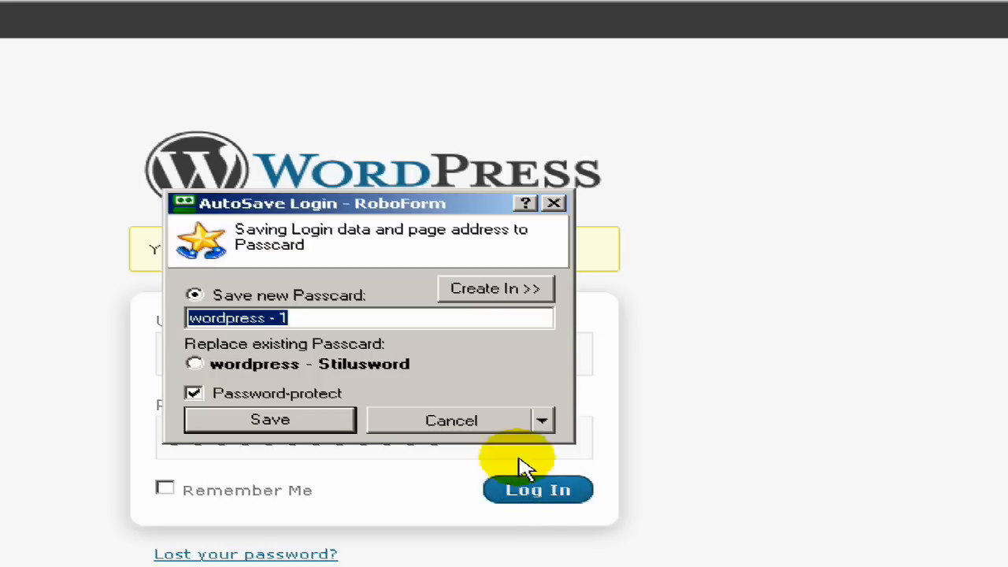
pyautogui.click(482, 425)
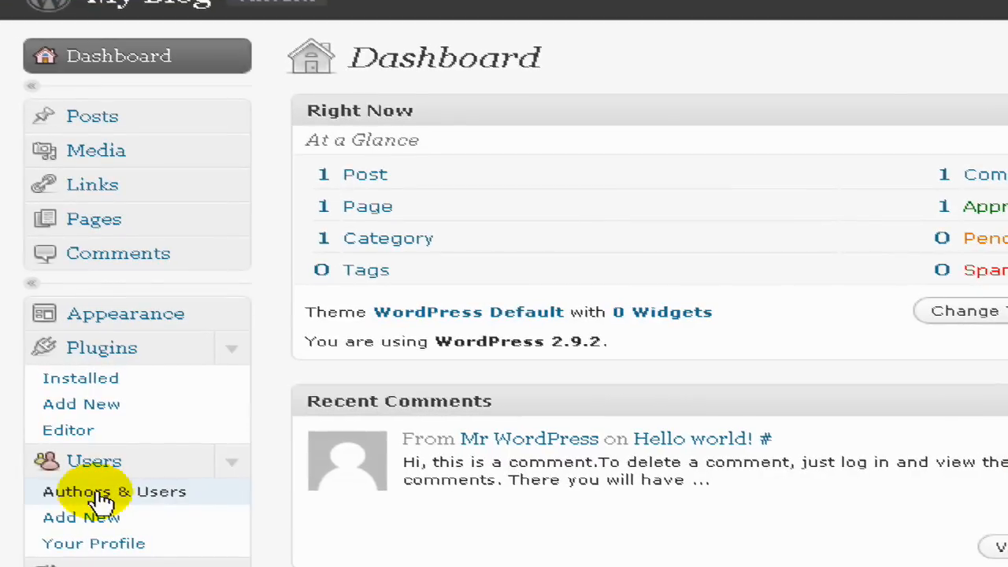
# - Delete the default admin user together with all posts and links it owns, and confirm the deletion
pyautogui.click(101, 498)
pyautogui.moveTo(414, 230)
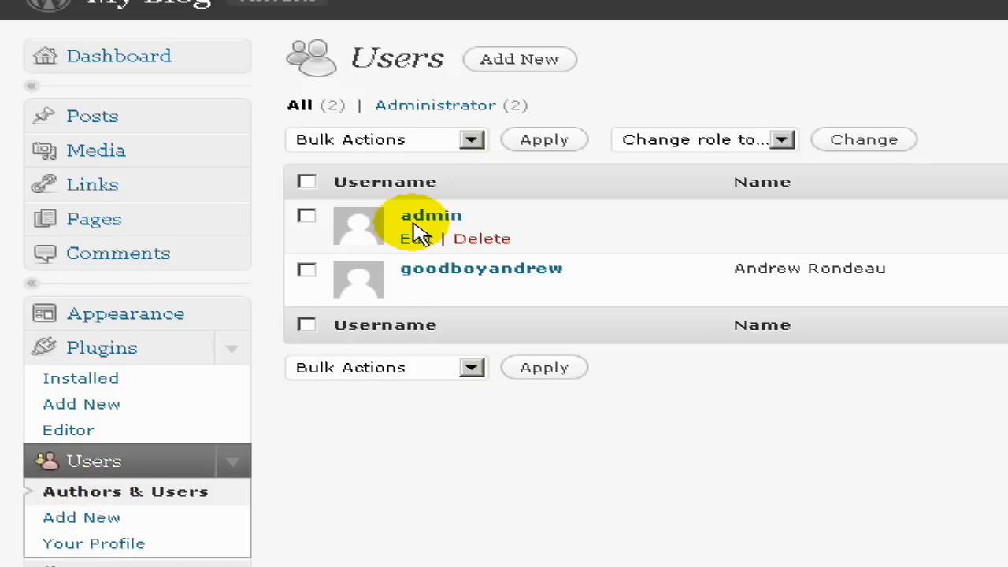
pyautogui.click(482, 239)
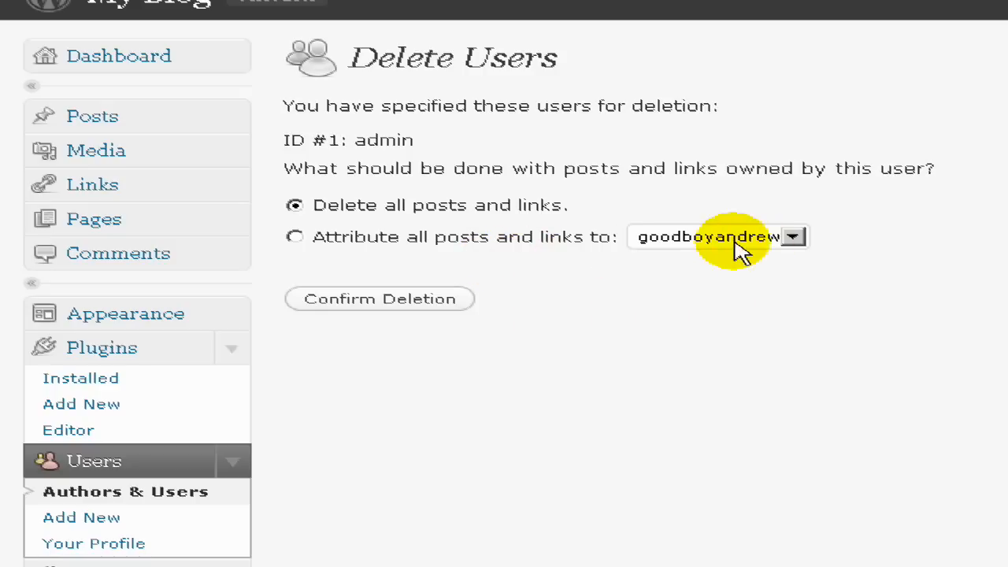
pyautogui.click(294, 237)
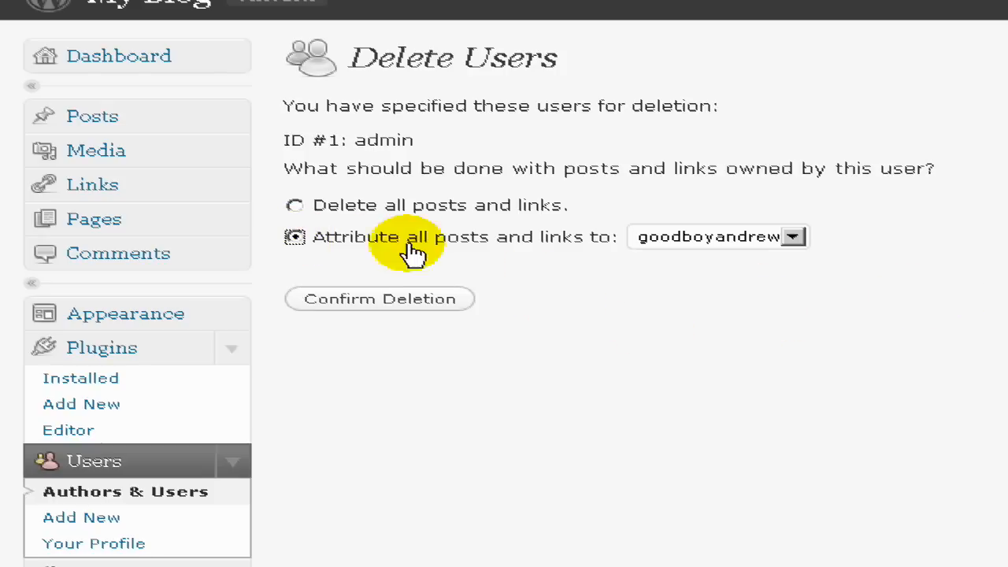
pyautogui.click(296, 206)
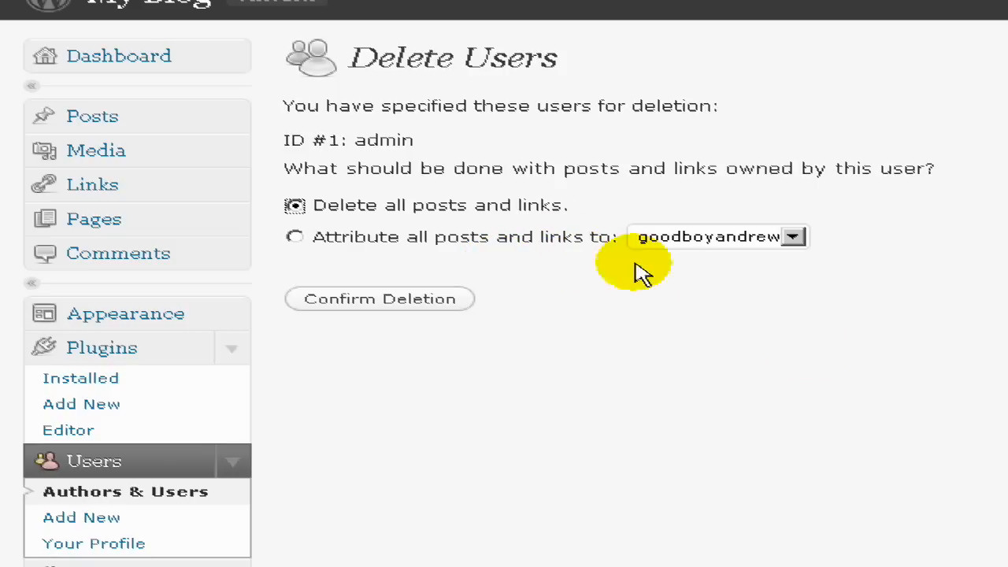
pyautogui.click(400, 307)
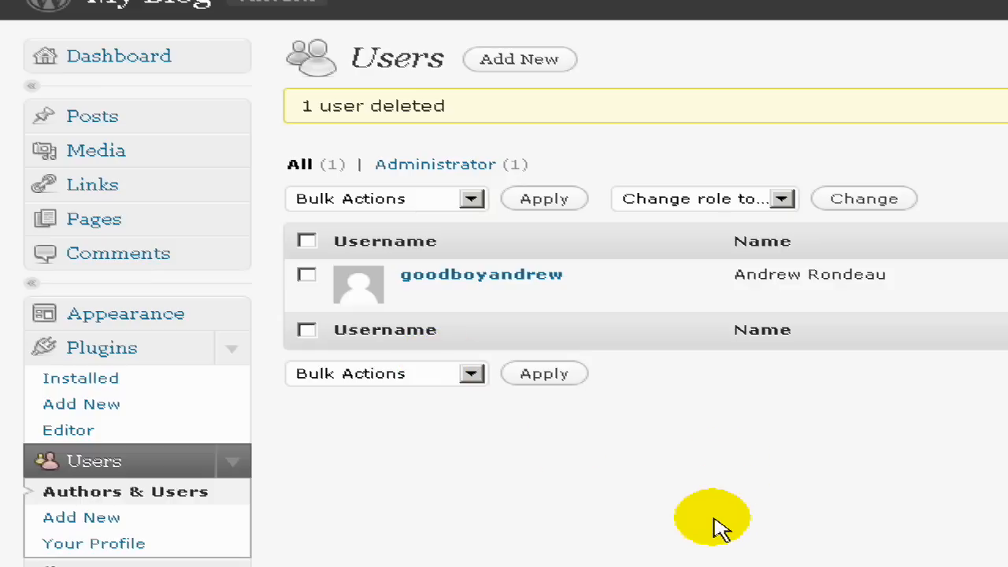
# - Delete the Hello Dolly plugin and its files from the installed plugins
pyautogui.click(130, 70)
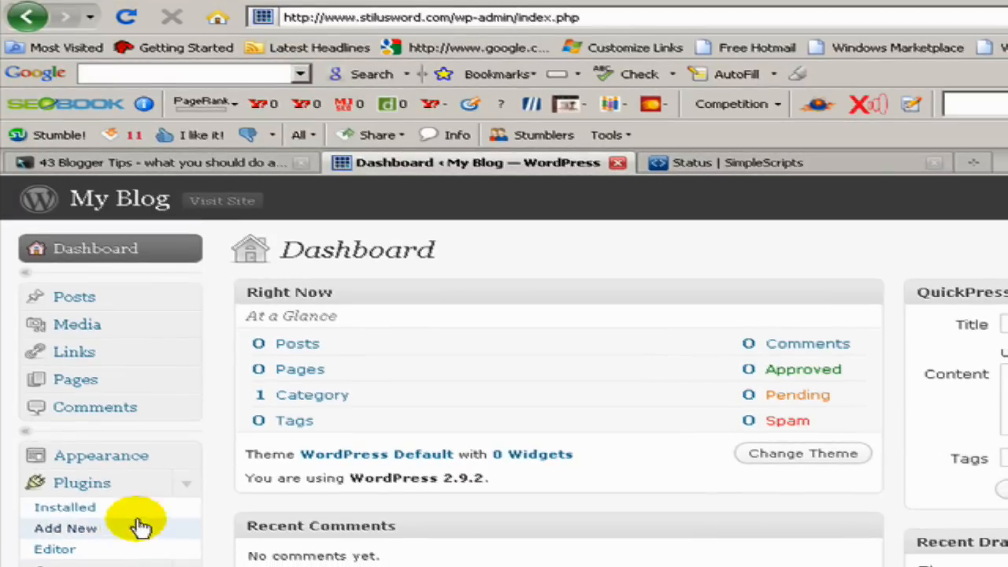
pyautogui.click(80, 509)
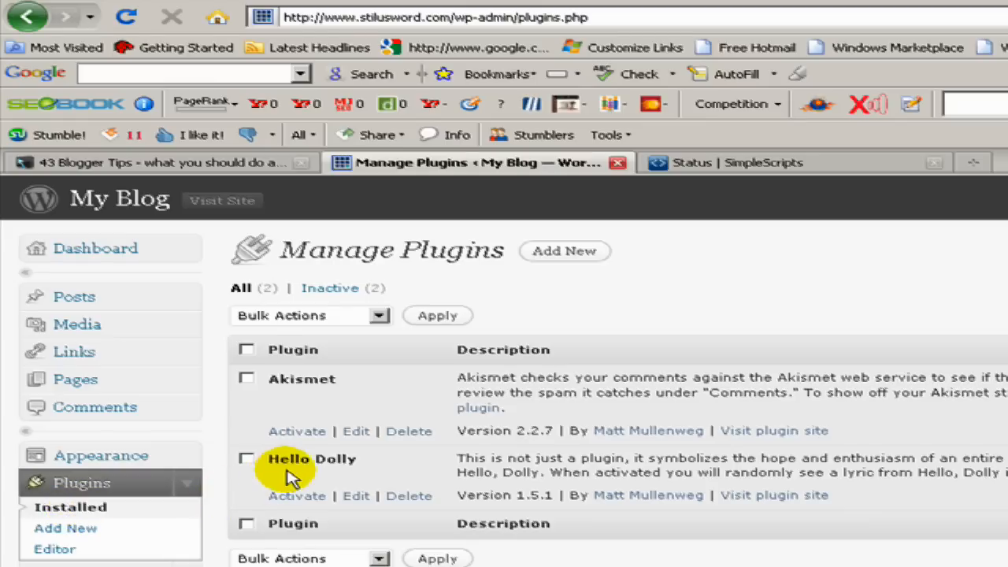
pyautogui.click(409, 496)
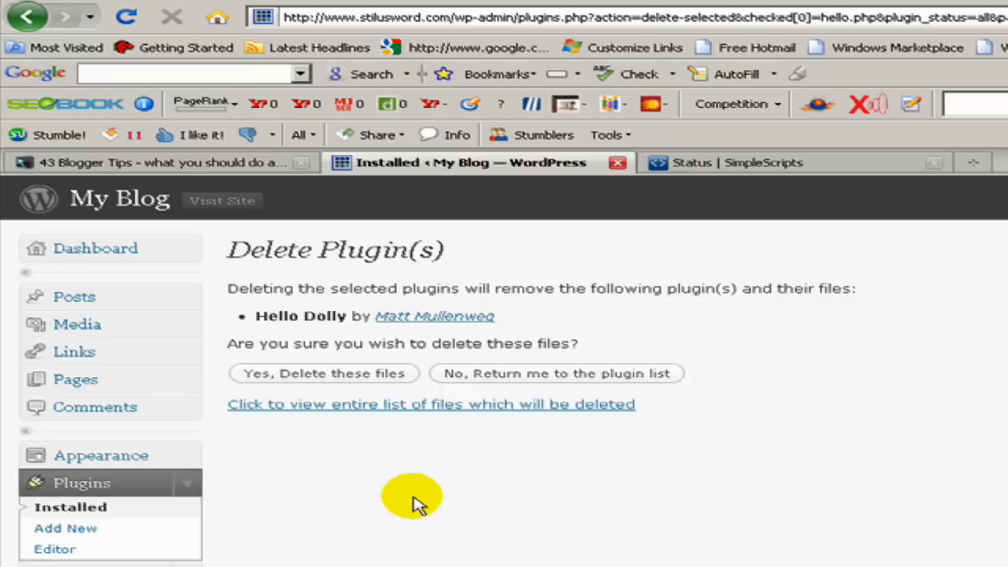
pyautogui.click(348, 375)
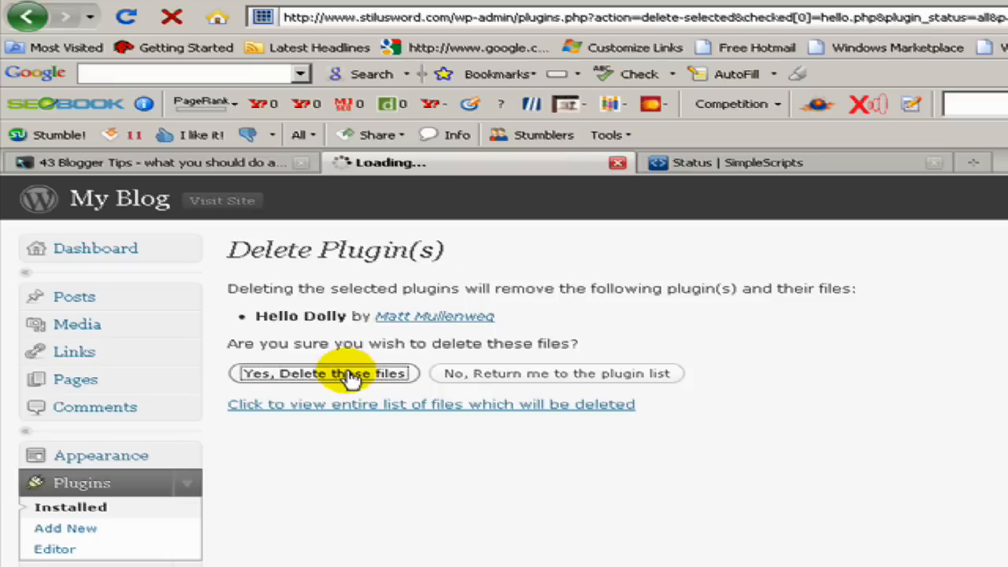